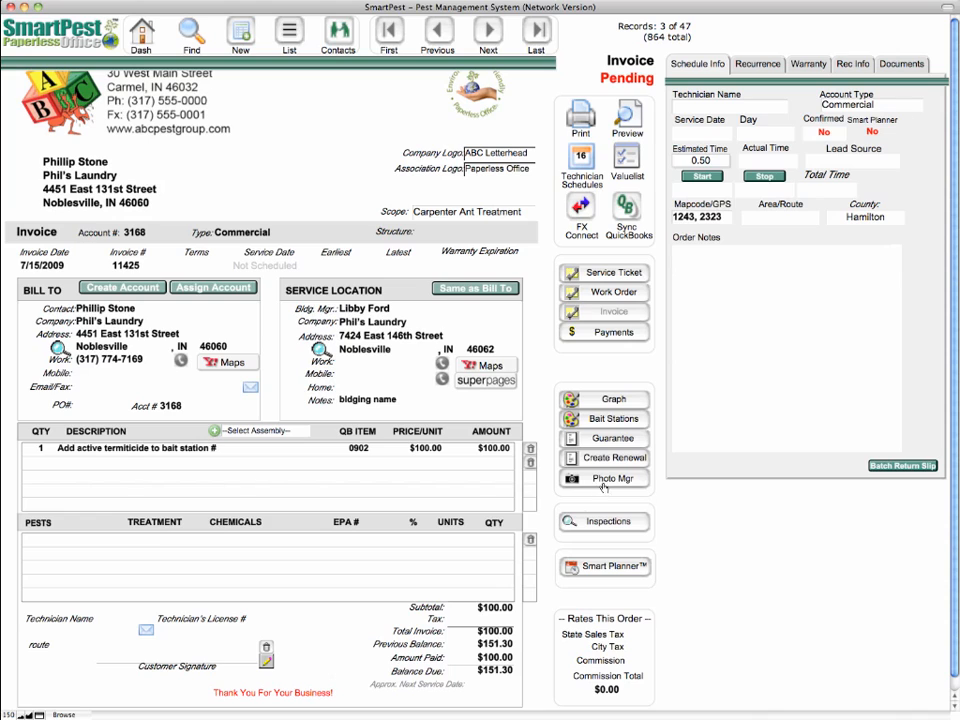
Step: Open the invoice's photo manager and import the whole image folder "1234 Main St Termite Photos"
left_click(603, 480)
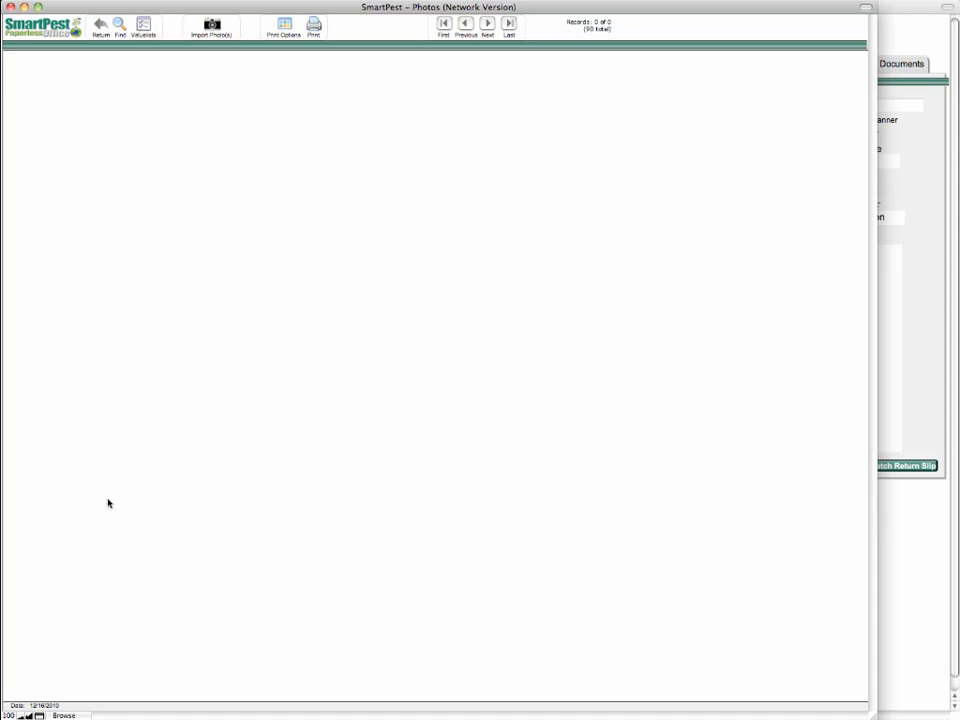
left_click(76, 716)
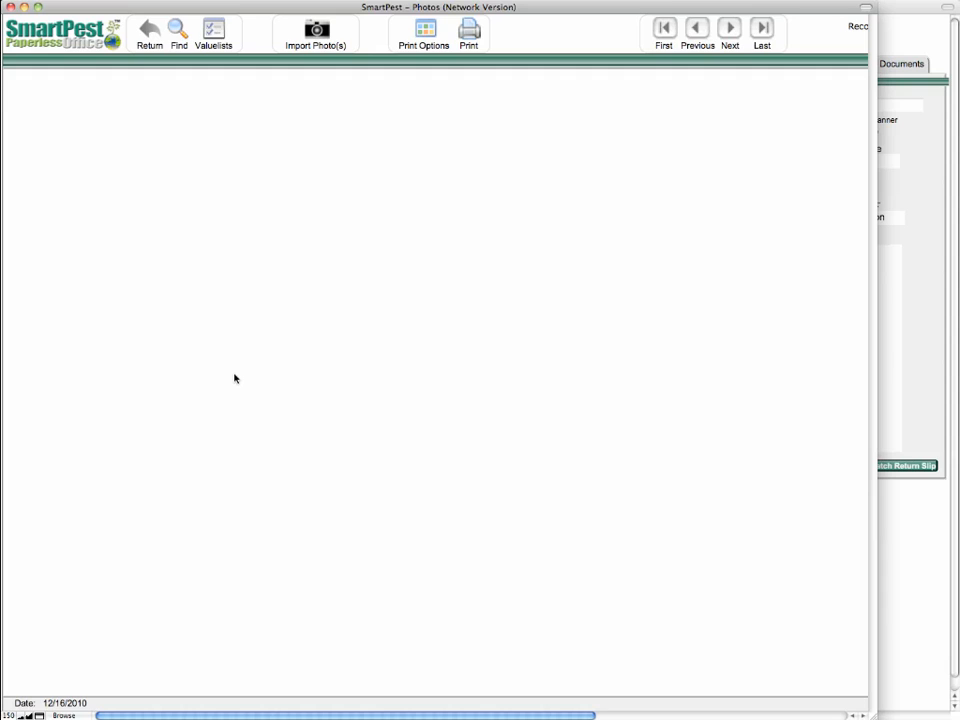
left_click(316, 30)
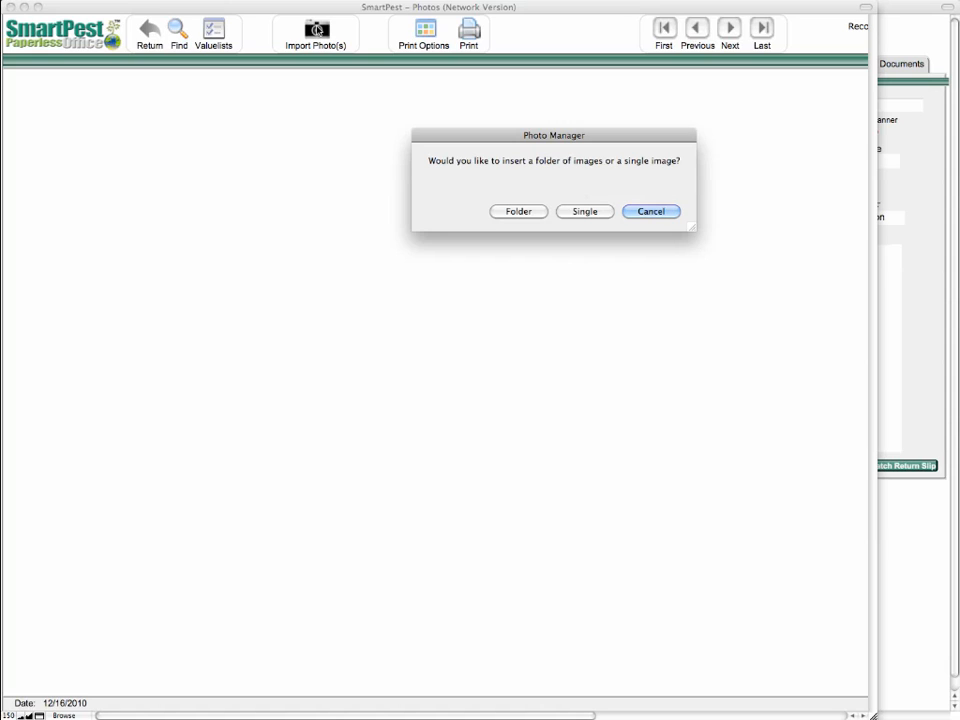
left_click(511, 212)
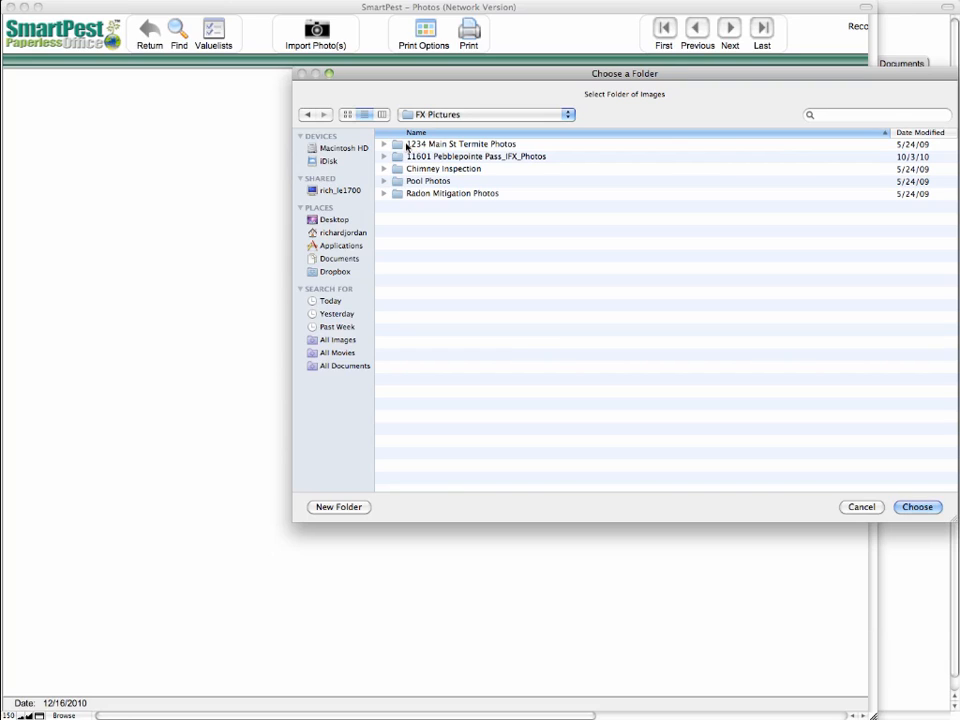
double_click(407, 147)
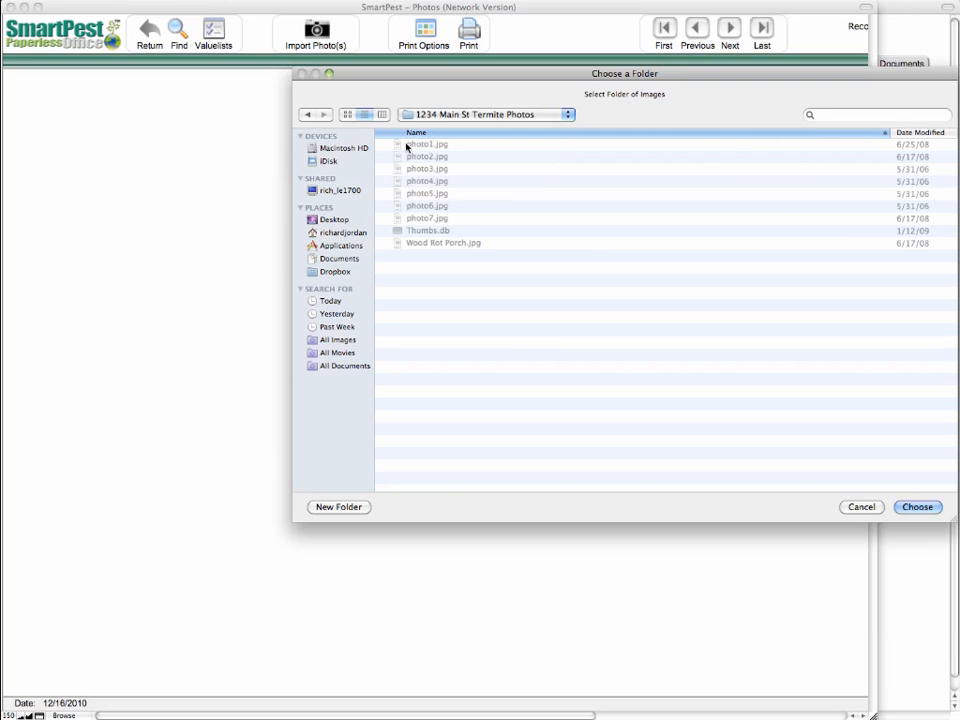
left_click(918, 508)
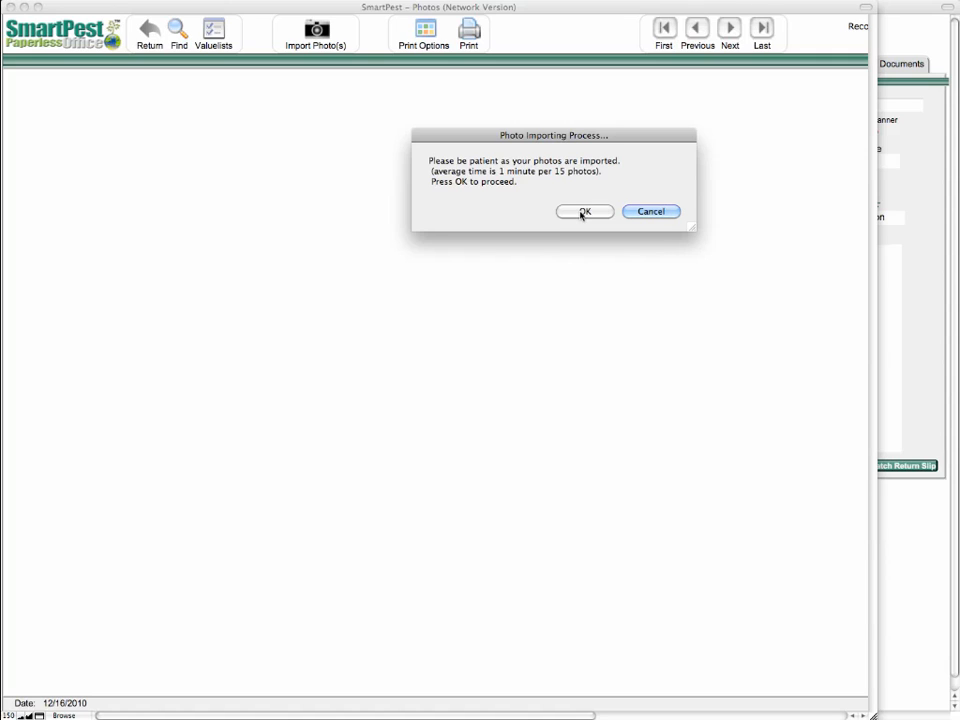
left_click(582, 213)
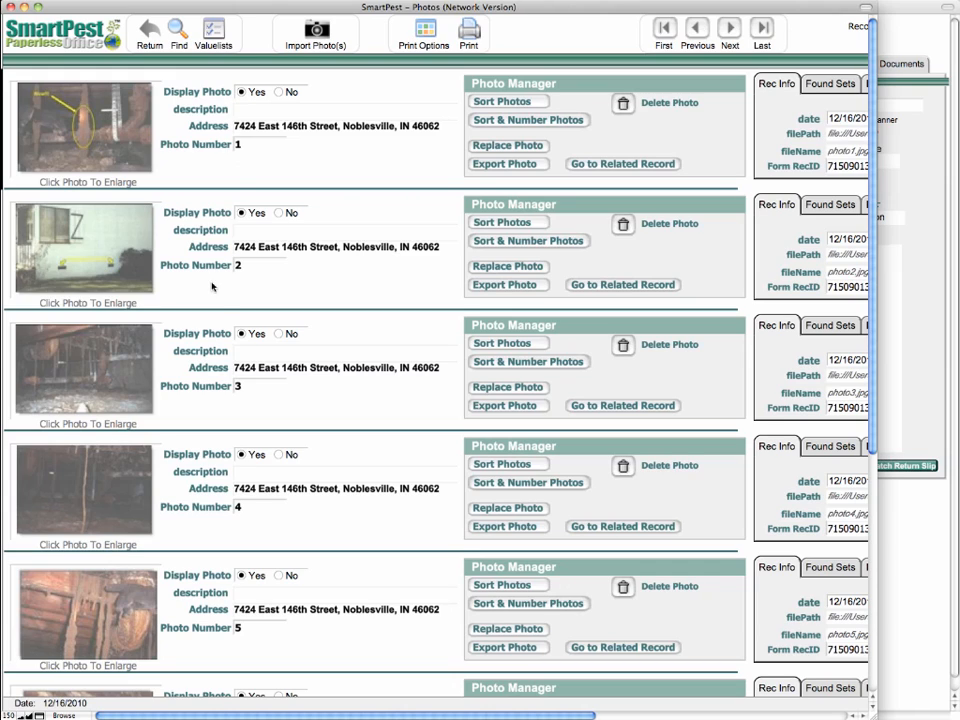
Step: Set the default photo print layout to 4 pictures per page and return to the photo list
scroll(190, 545, "down", 5)
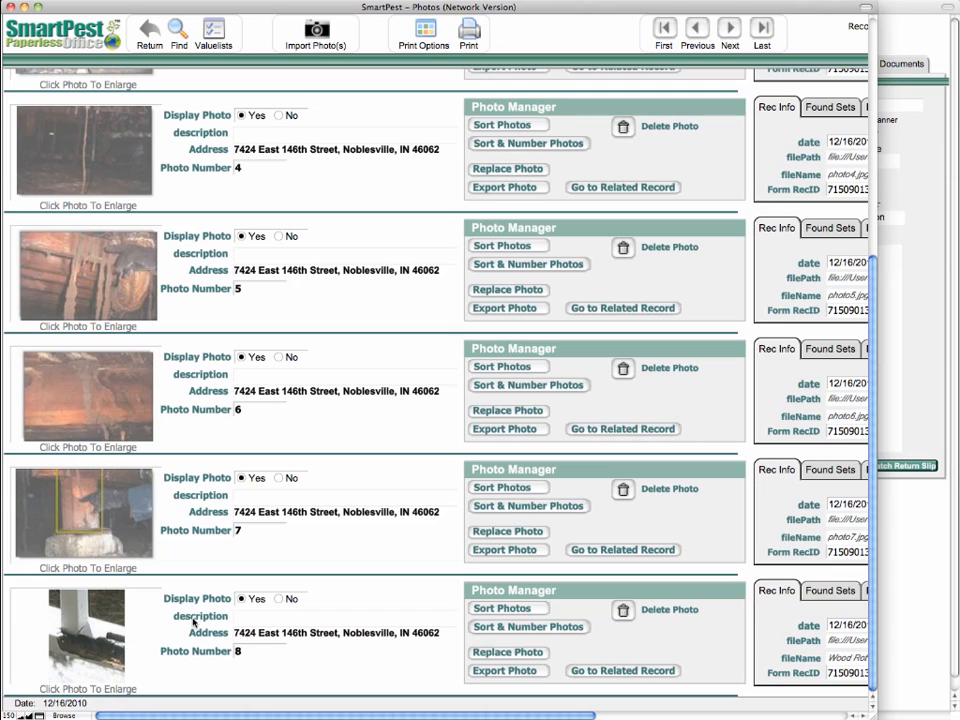
left_click(431, 28)
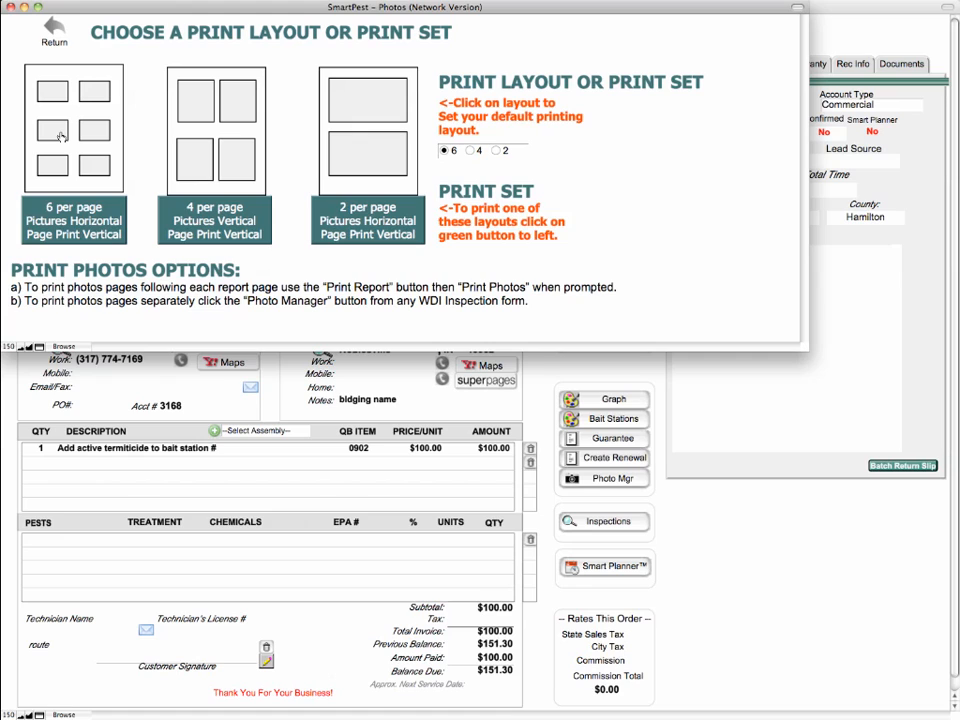
left_click(208, 112)
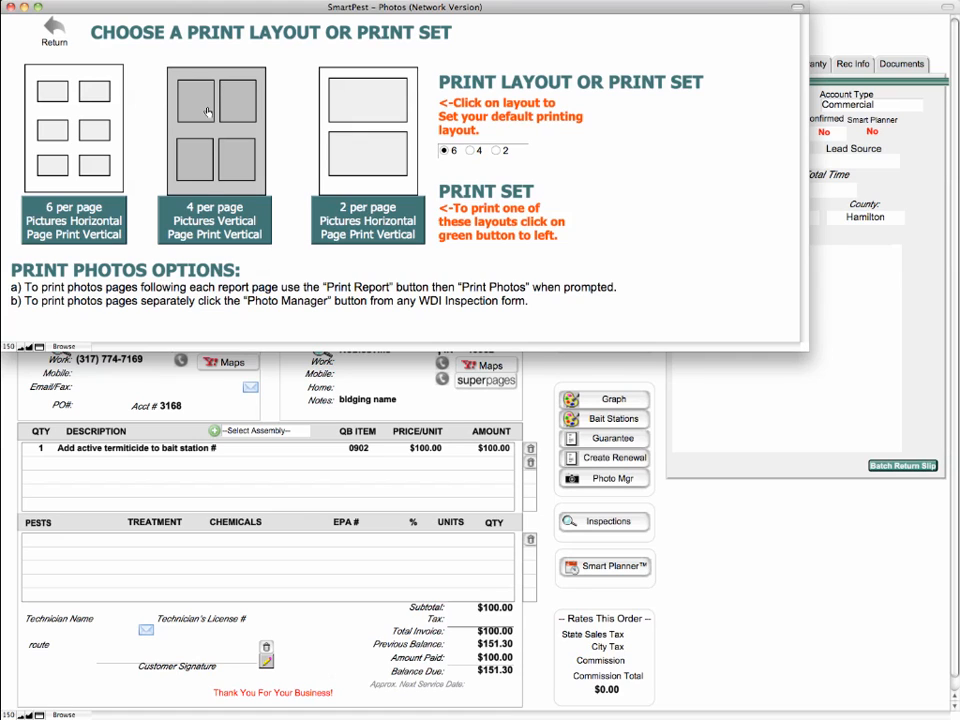
left_click(486, 159)
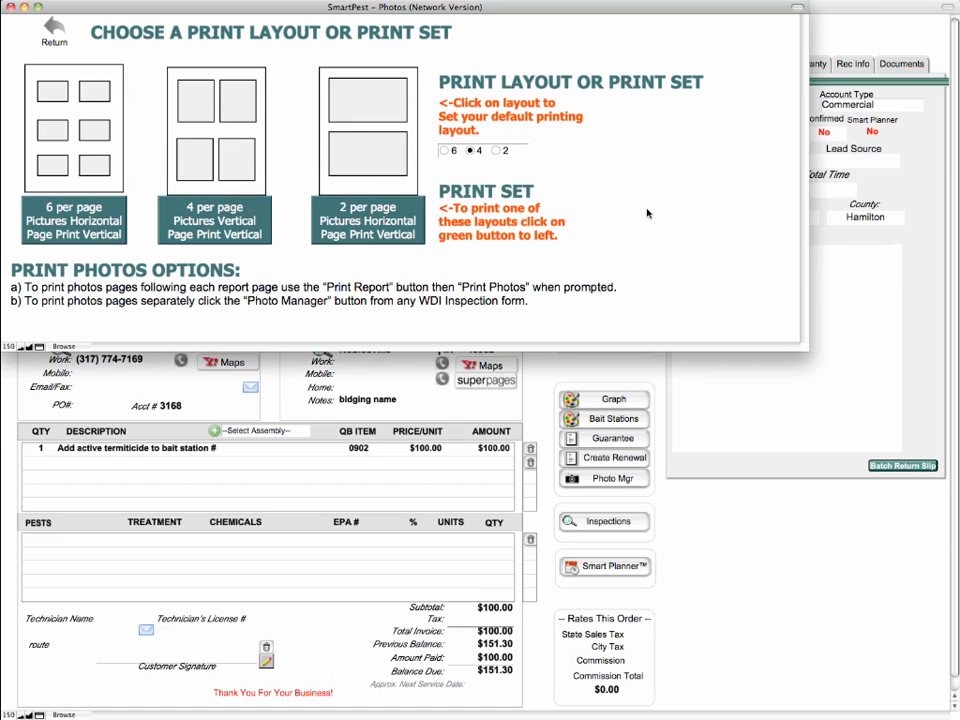
left_click(46, 24)
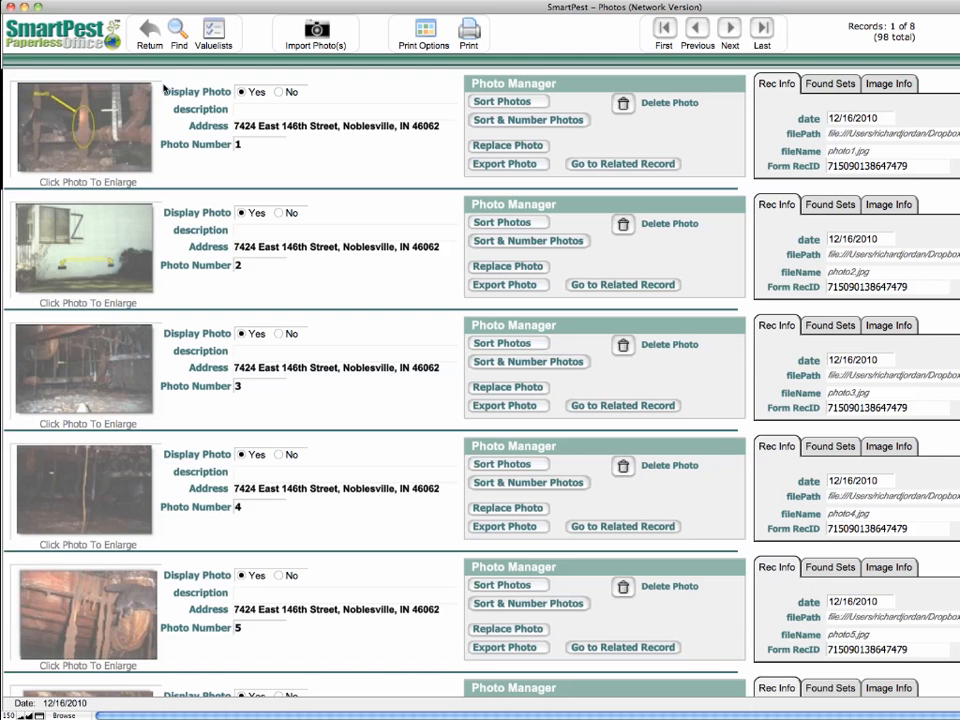
Step: Set photo 1's description to "Shelter tube in center of living room", keeping its photo number at 1
left_click(255, 110)
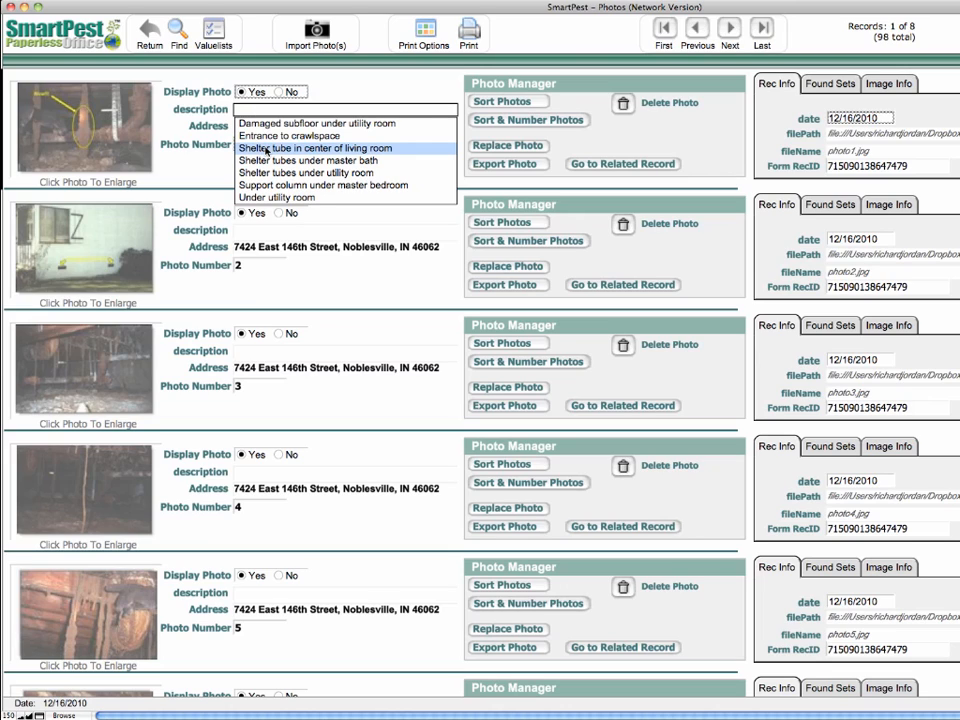
left_click(266, 149)
left_click(267, 146)
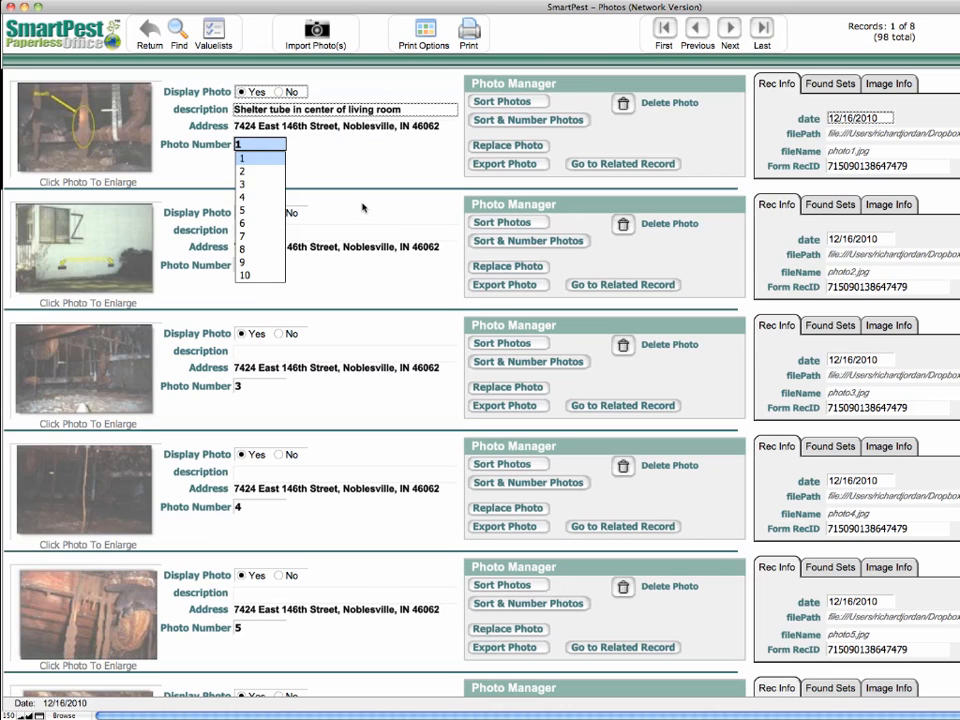
left_click(363, 207)
Step: Set the description of both photo 2 and photo 3 to "Entrance to crawlspace"
left_click(285, 229)
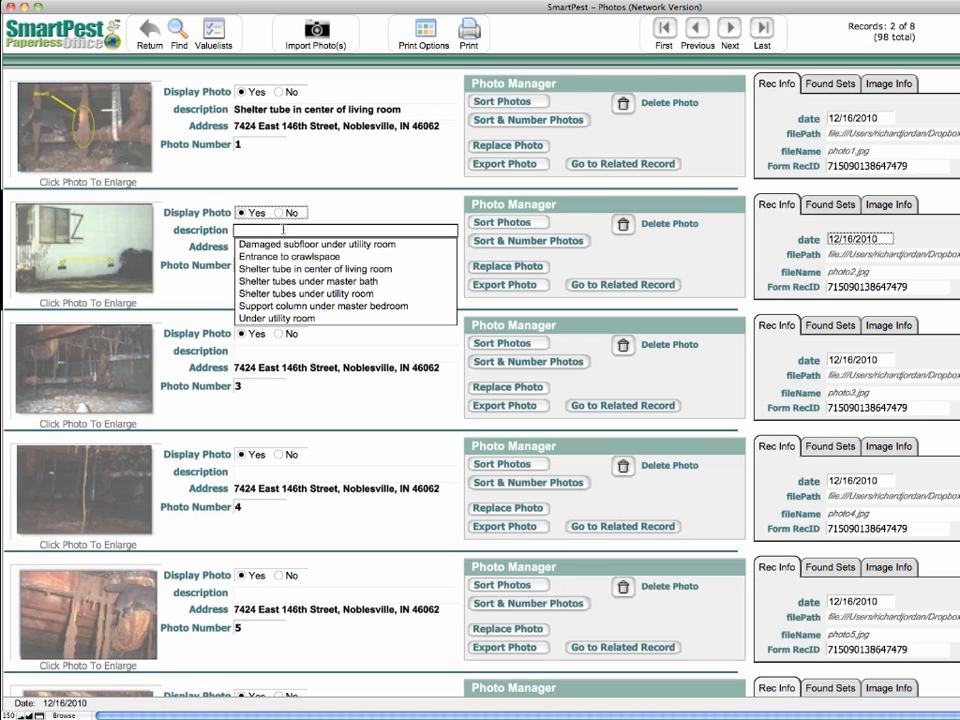
left_click(257, 256)
left_click(262, 265)
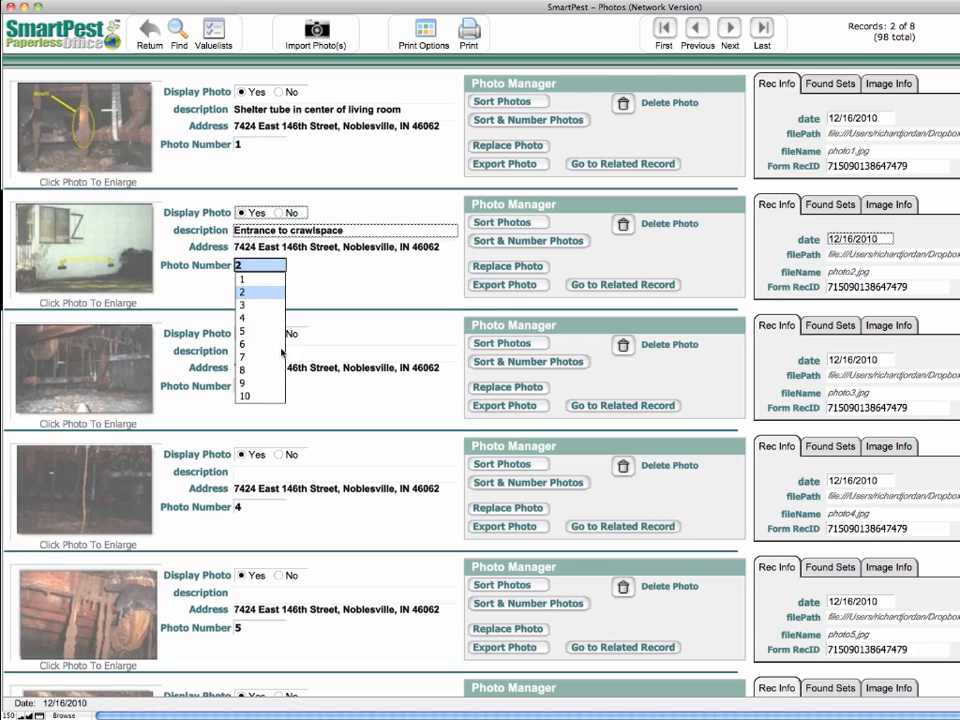
left_click(375, 336)
left_click(341, 349)
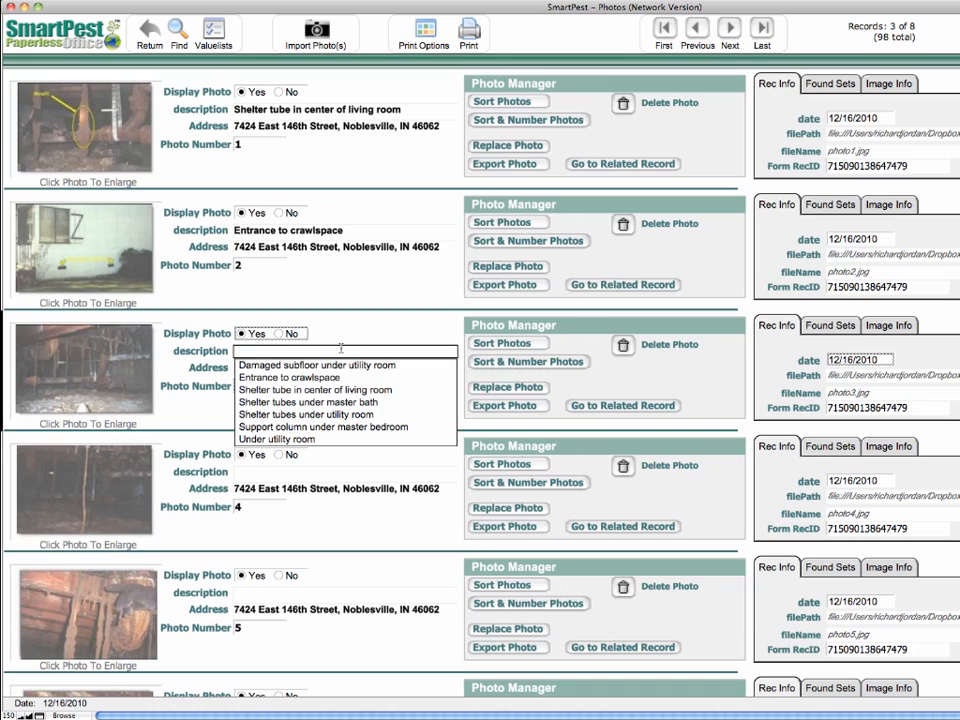
left_click(290, 377)
left_click(262, 386)
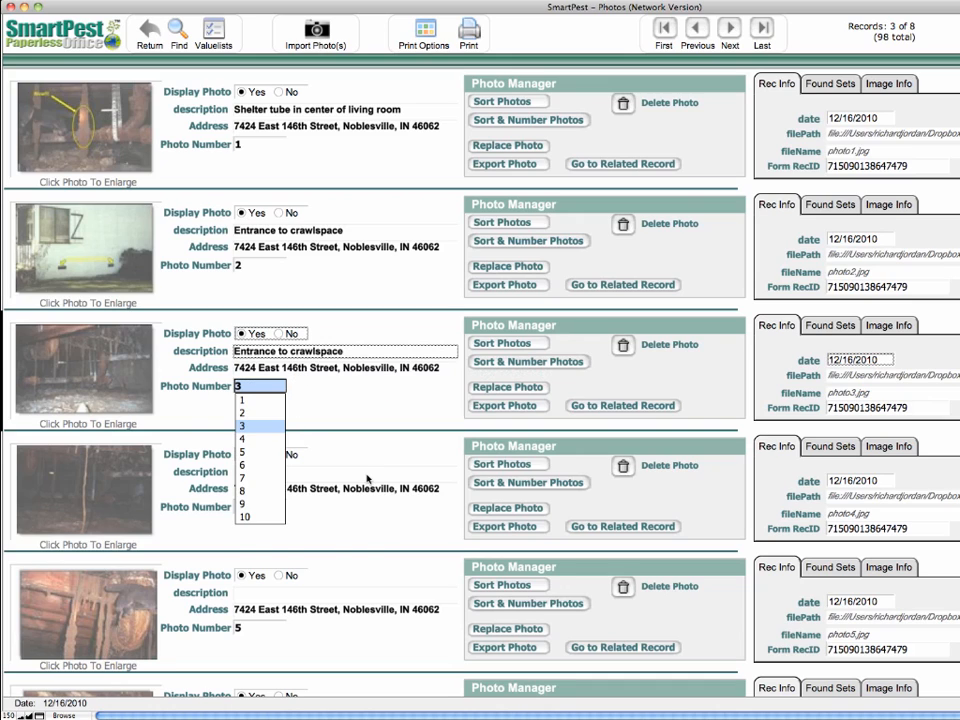
Step: Describe photo 4 as "Shelter tubes under master bath" and photo 5 as "Shelter tubes under utility room"
left_click(367, 474)
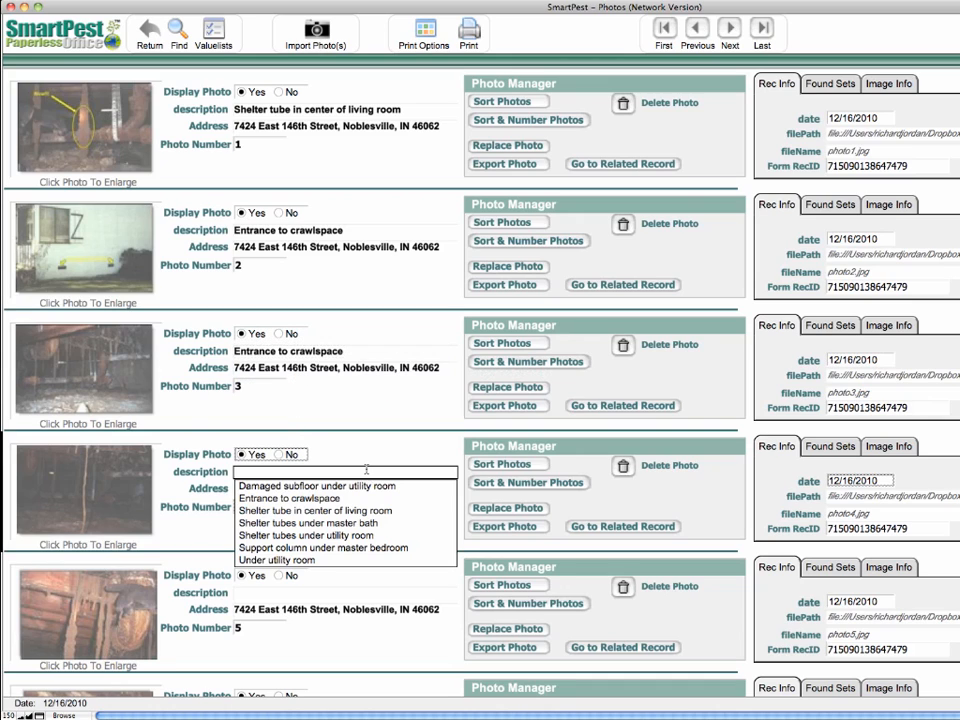
left_click(308, 523)
left_click(330, 593)
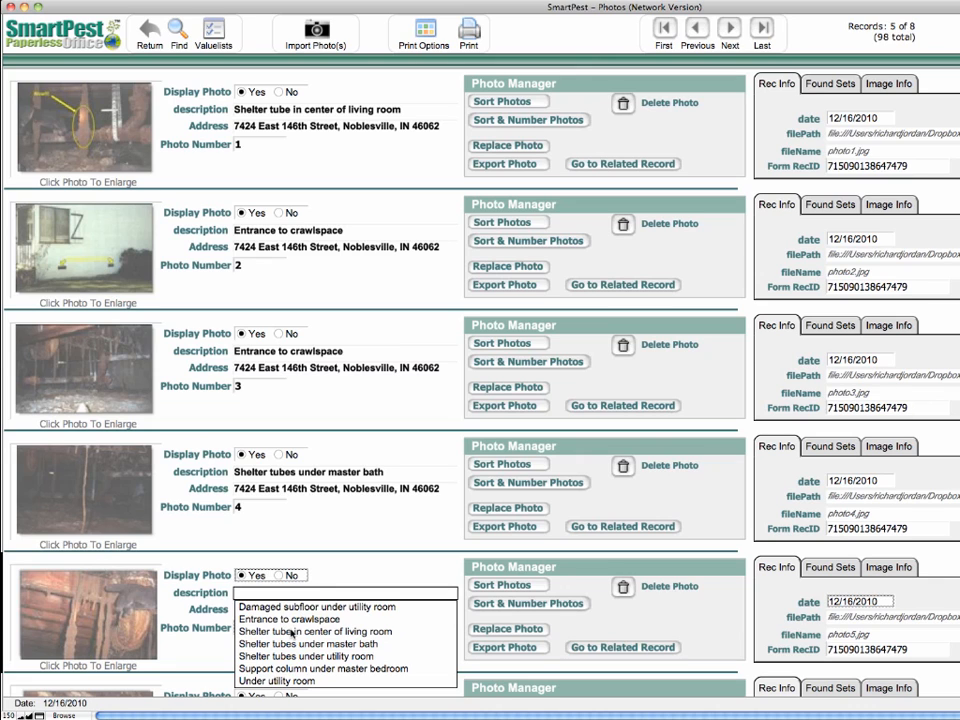
left_click(304, 656)
Step: Set photo 7's description to "Support column under master bedroom", keeping its photo number at 7
scroll(339, 660, "down", 5)
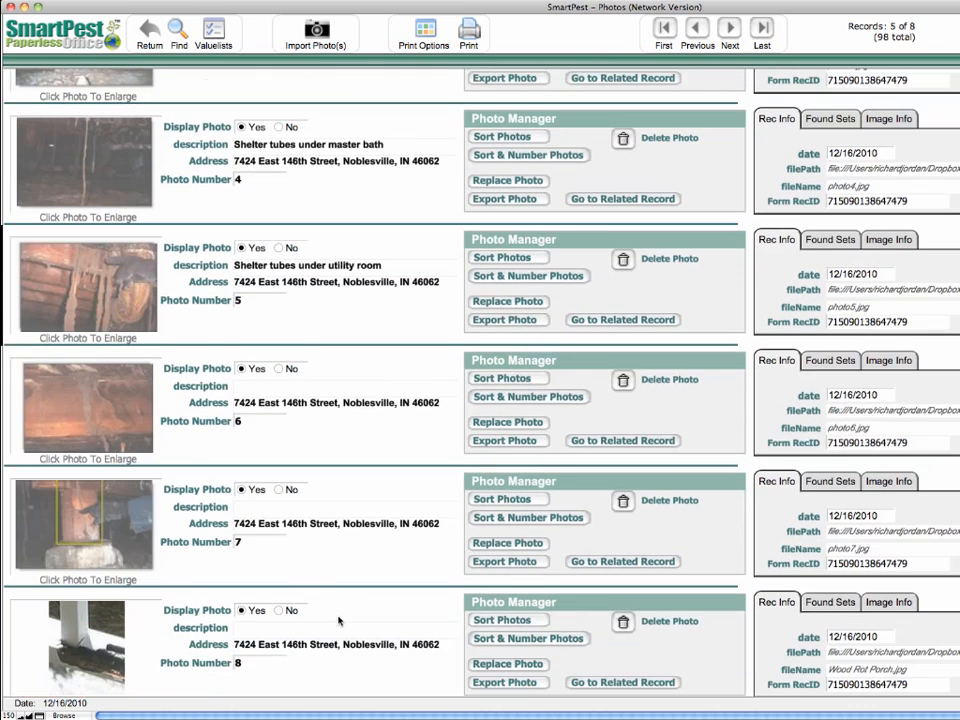
scroll(339, 621, "down", 1)
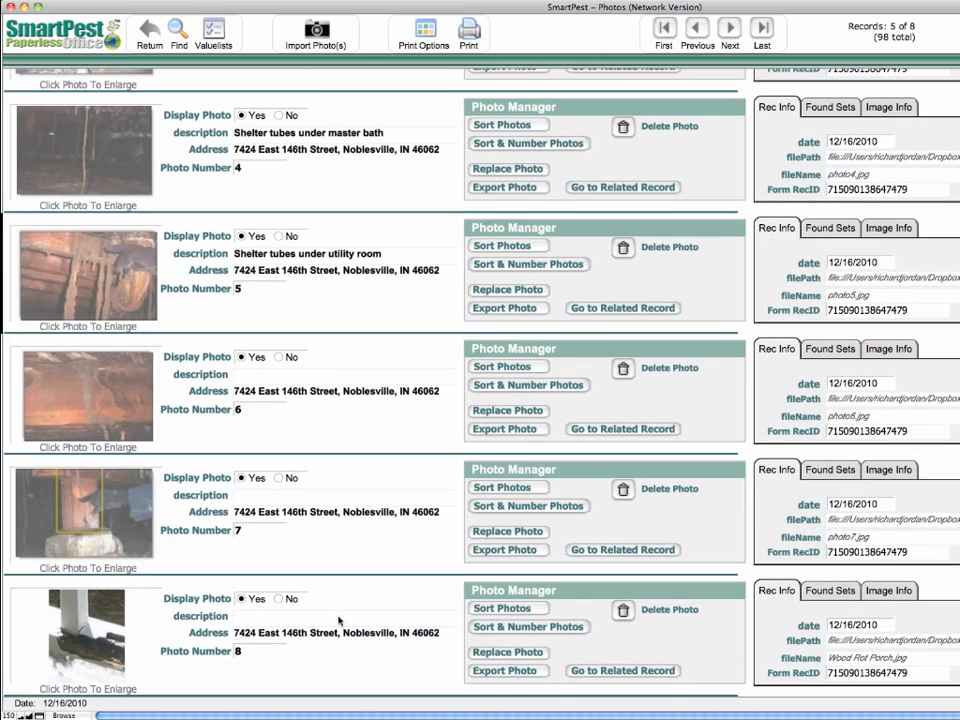
left_click(294, 496)
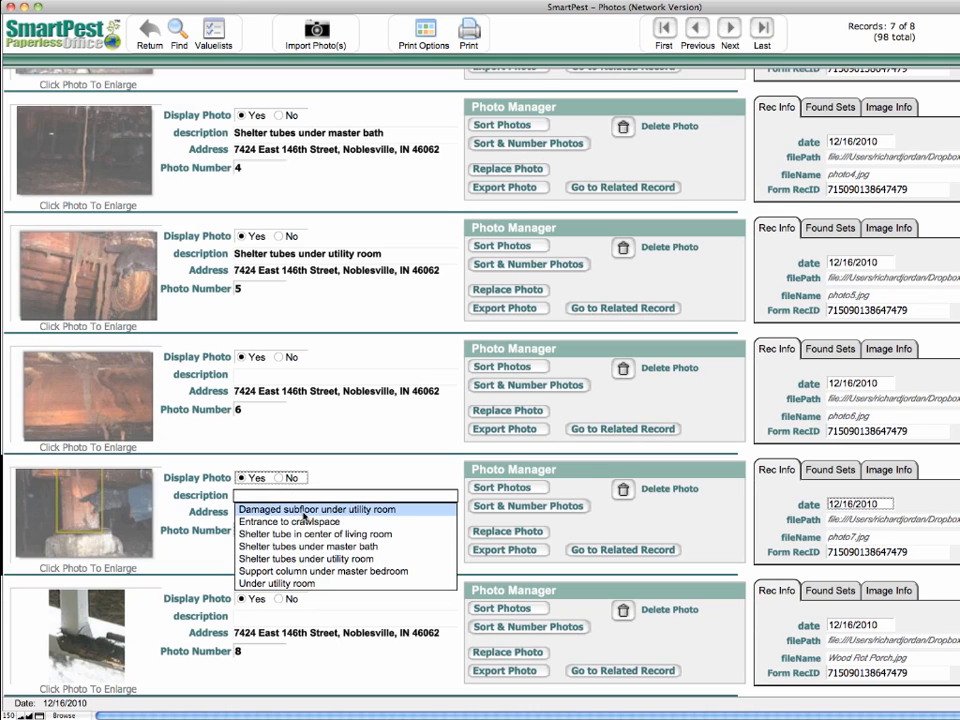
left_click(319, 572)
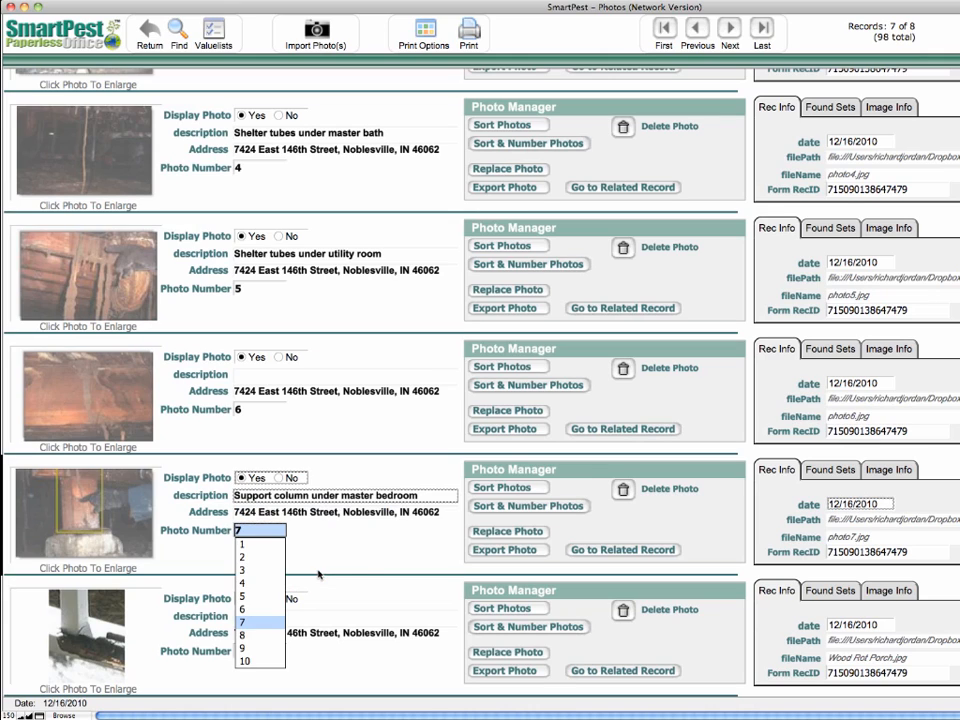
left_click(360, 560)
left_click(361, 561)
Step: Enter "Wood rot on front porch railing" as photo 8's description, and sort and number all photos
left_click(316, 618)
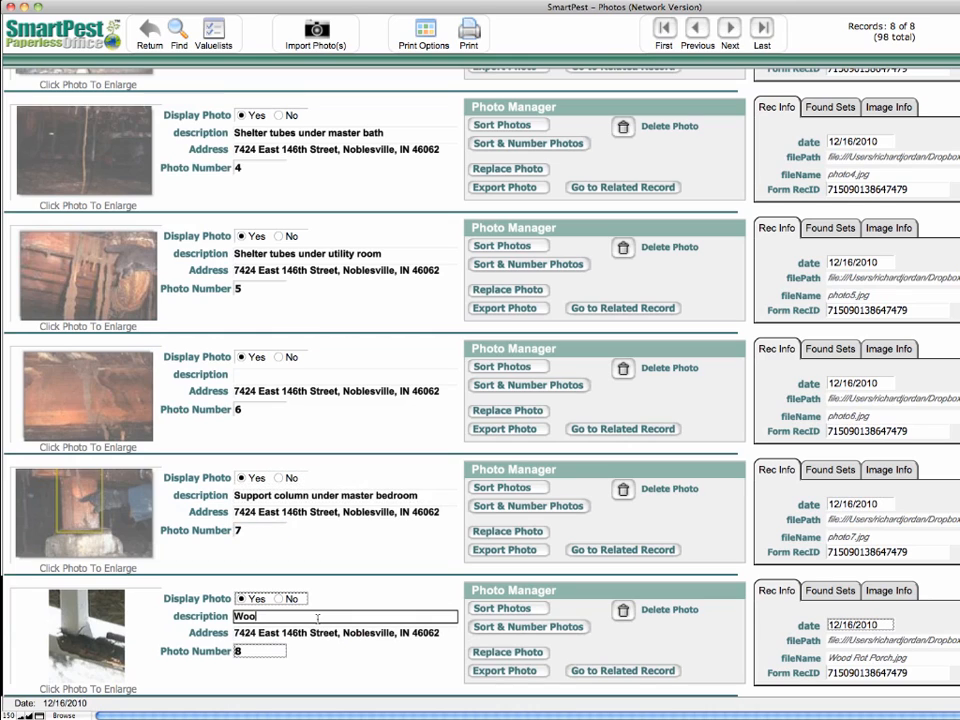
type("Wood rot")
type("on front porch railing")
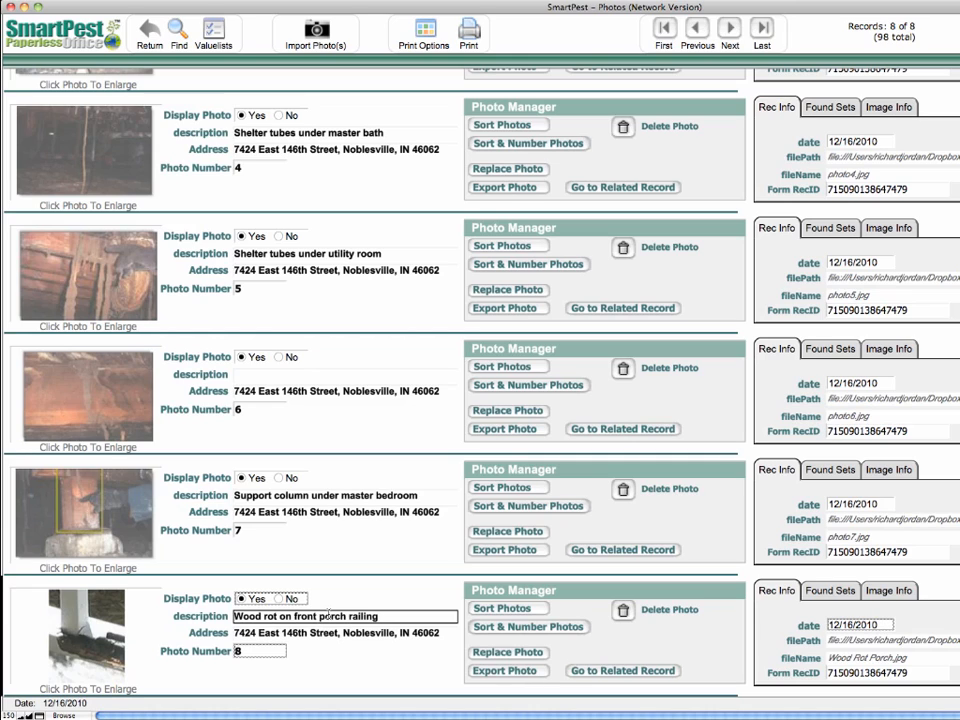
left_click(495, 627)
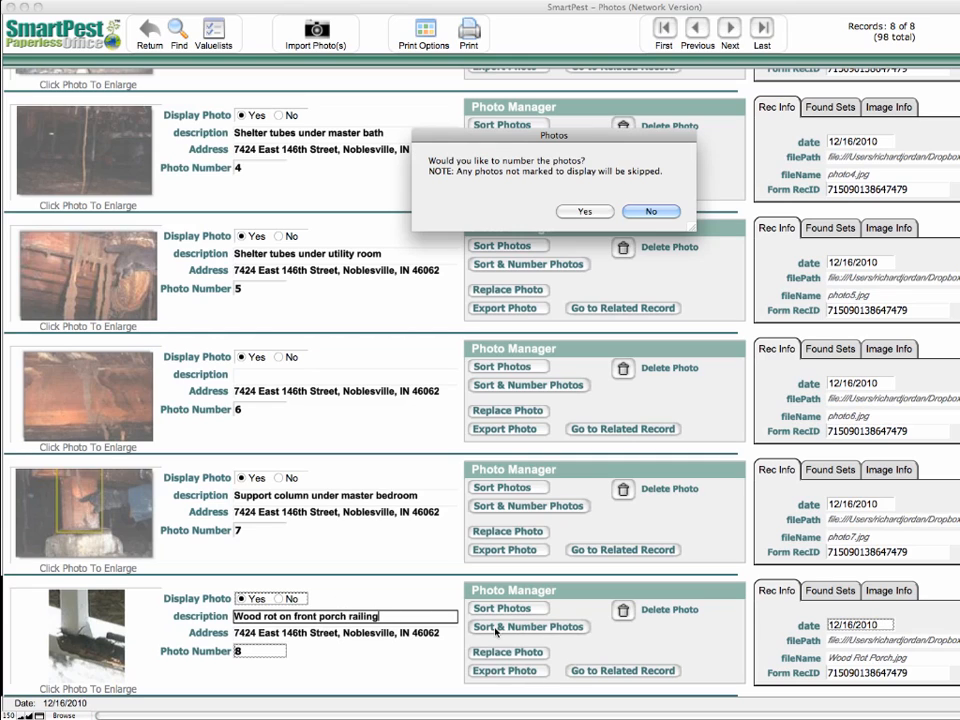
left_click(577, 211)
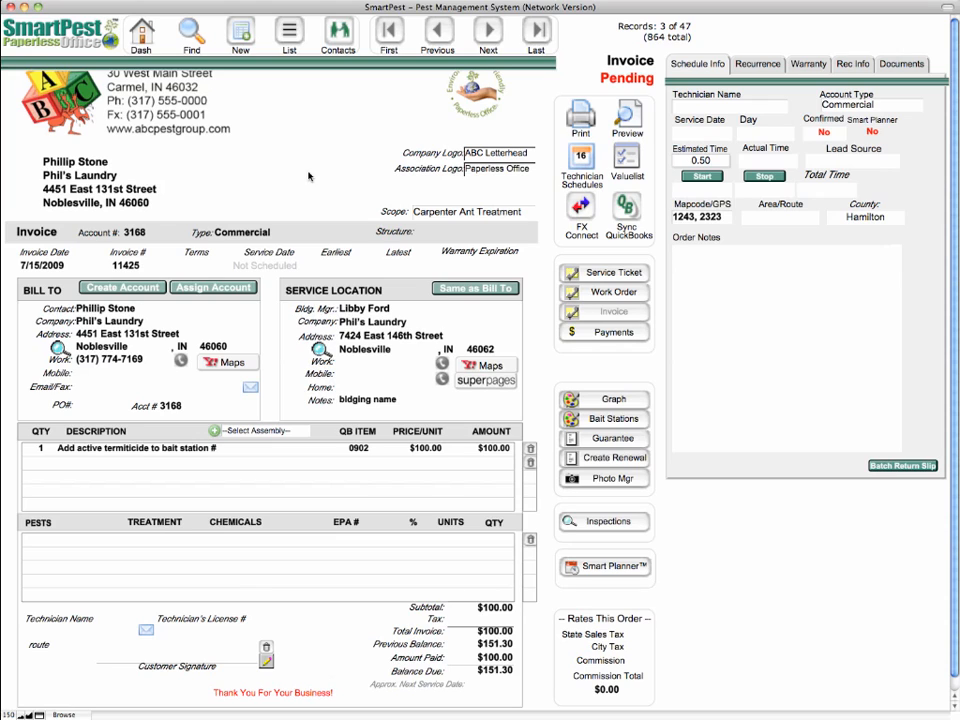
Step: Start printing the invoice with its photos included, and review the photo pages in the print preview
left_click(580, 116)
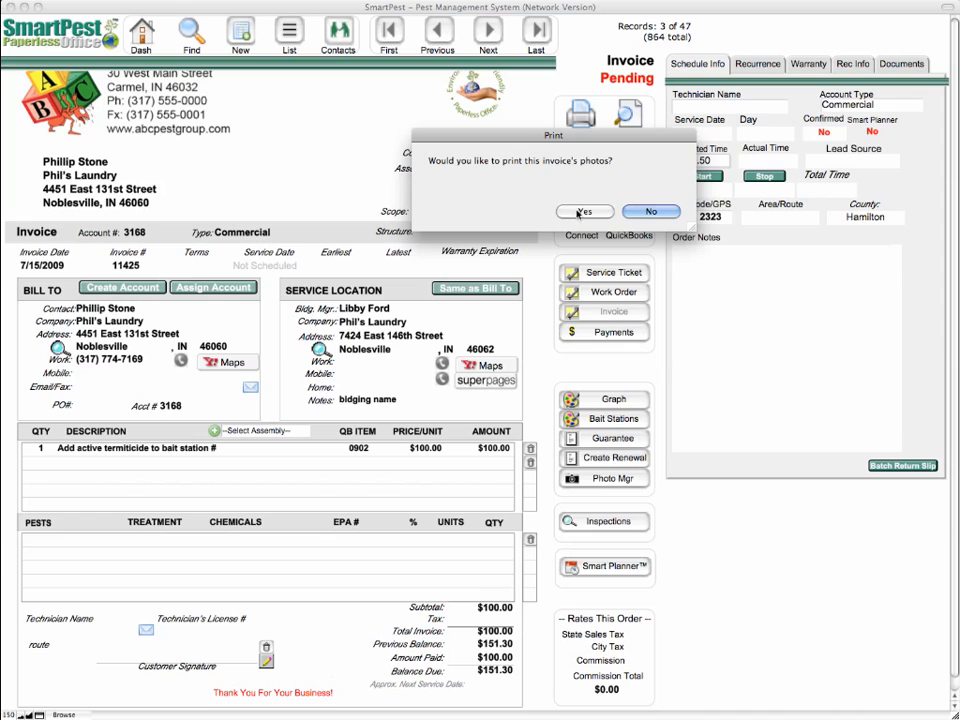
left_click(582, 211)
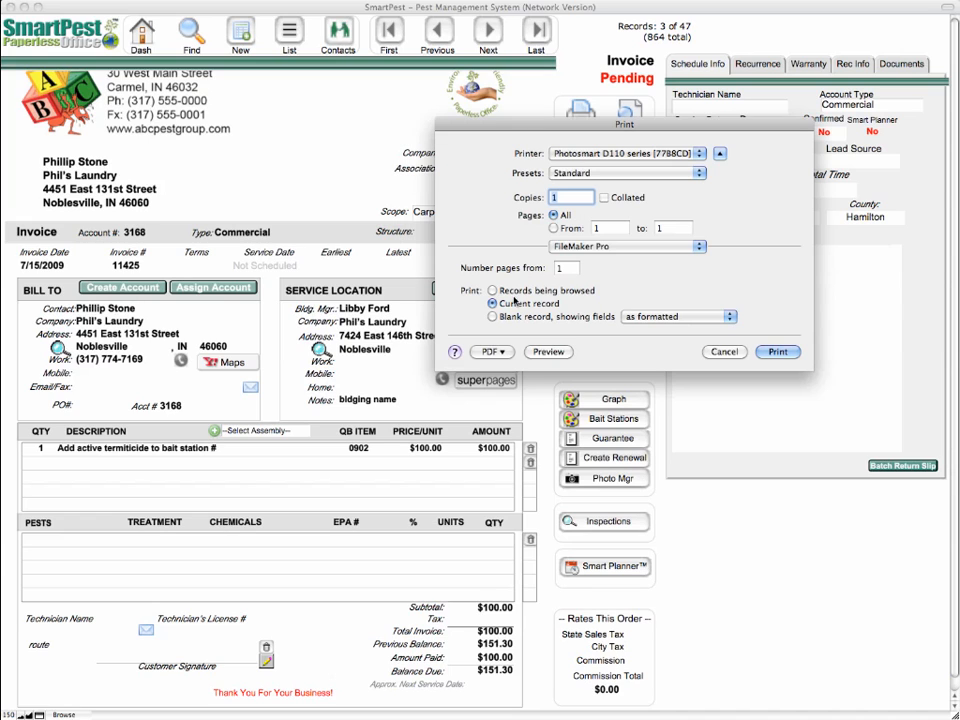
left_click(493, 352)
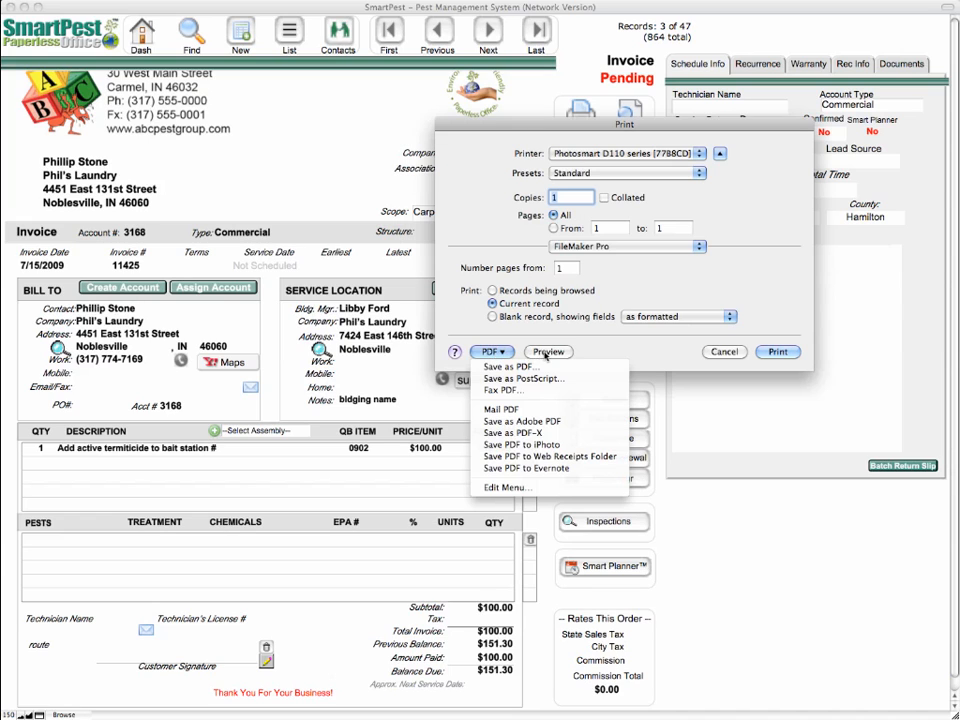
left_click(493, 352)
left_click(547, 352)
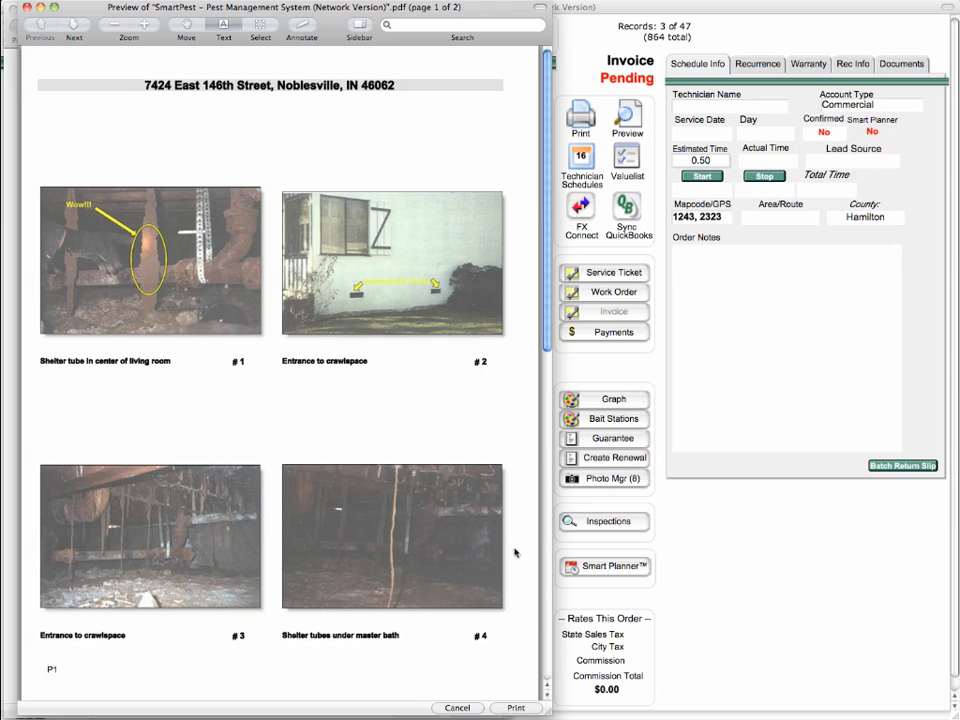
scroll(412, 205, "down", 5)
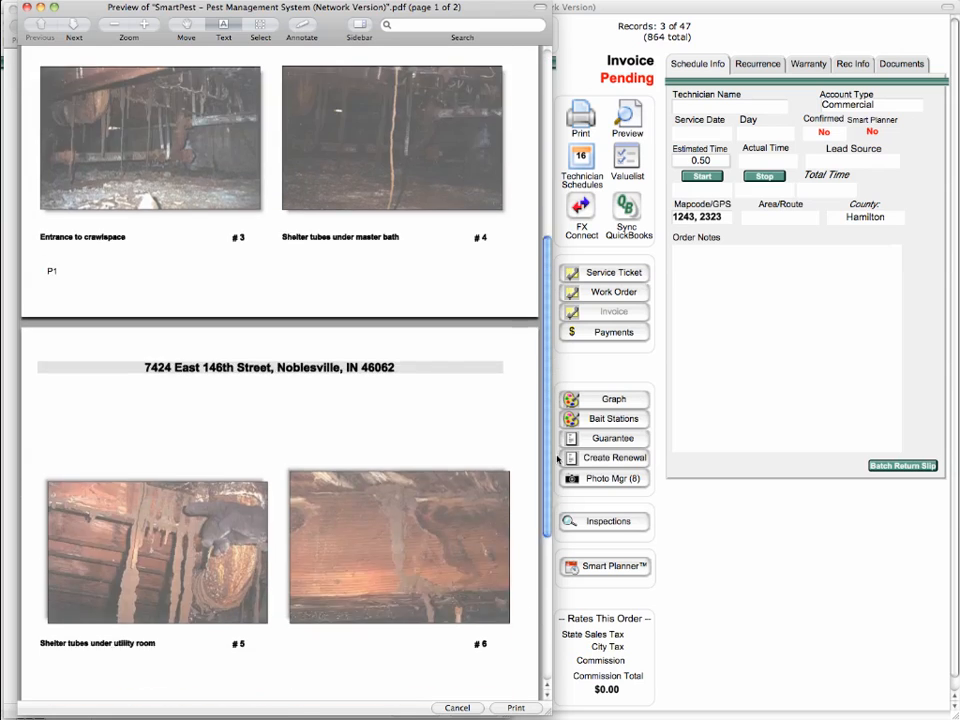
scroll(420, 170, "up", 5)
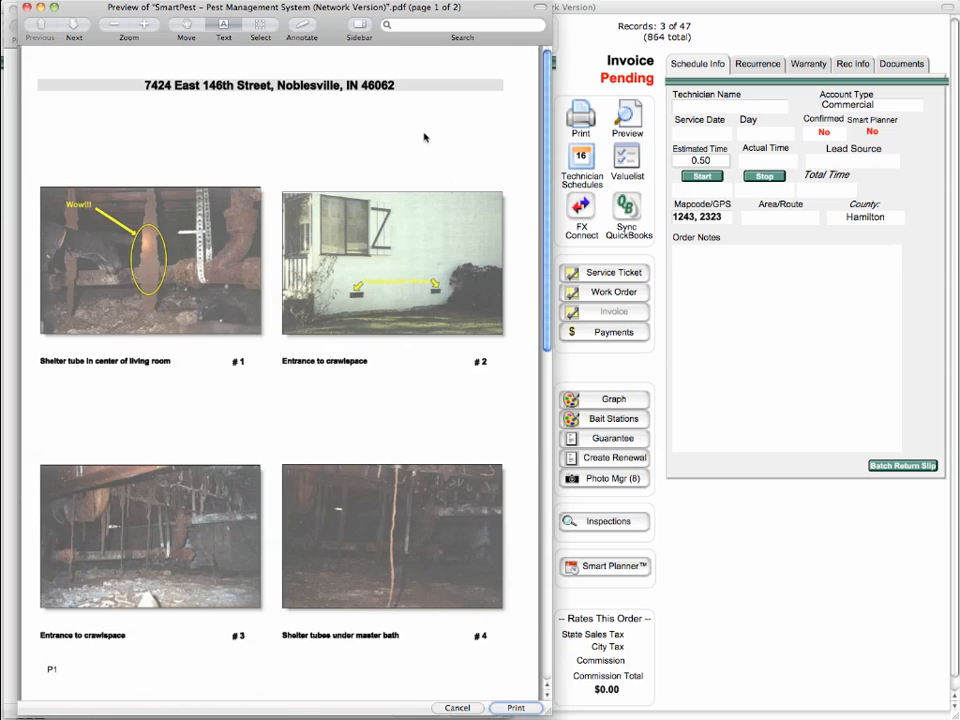